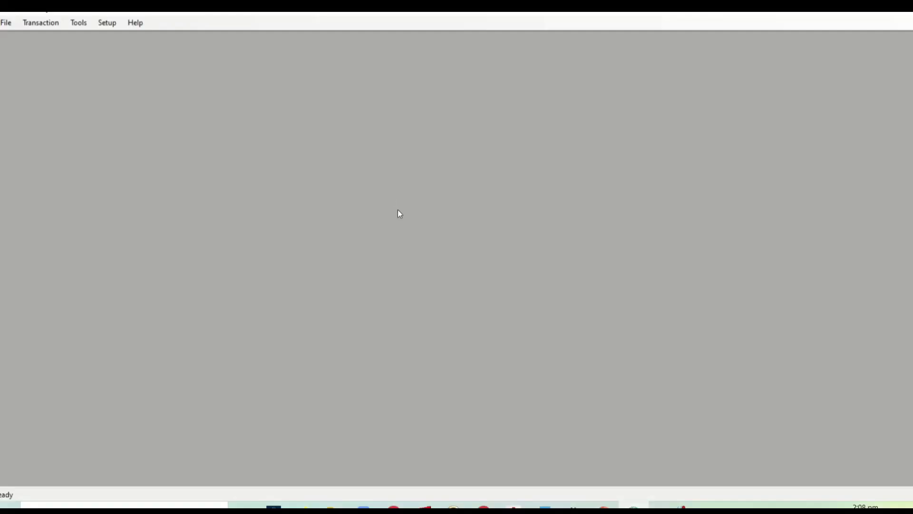
Step: Open the survey file DLSD_LOT 6949-FOR APPROVAL.xml from the LOT 6949-FOR APROVAL folder
left_click(7, 23)
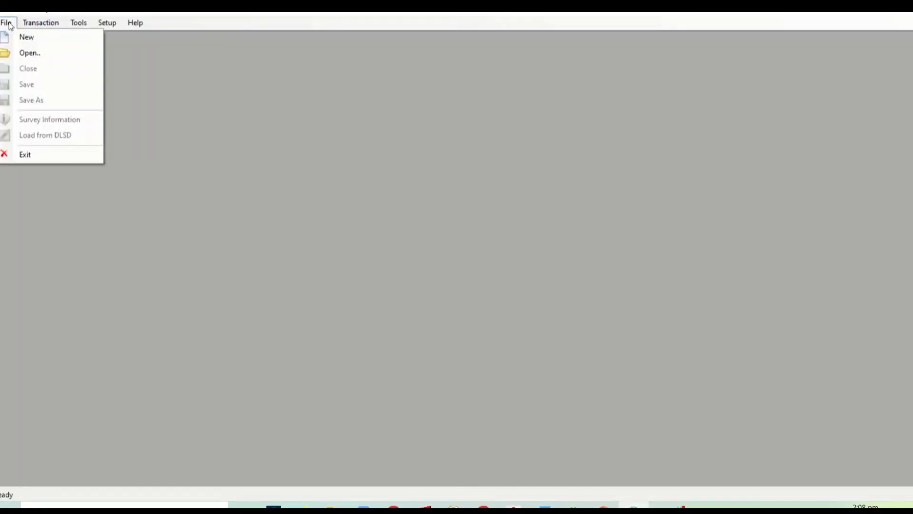
left_click(25, 58)
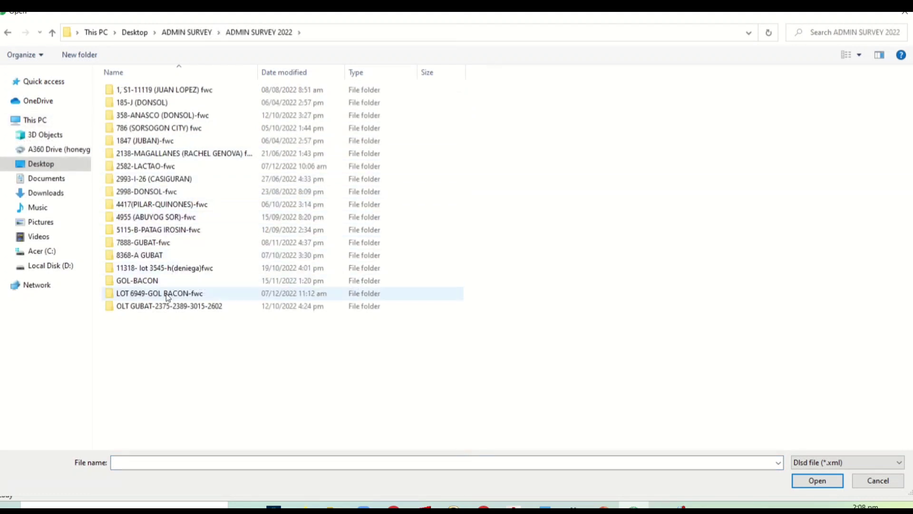
double_click(167, 293)
double_click(194, 90)
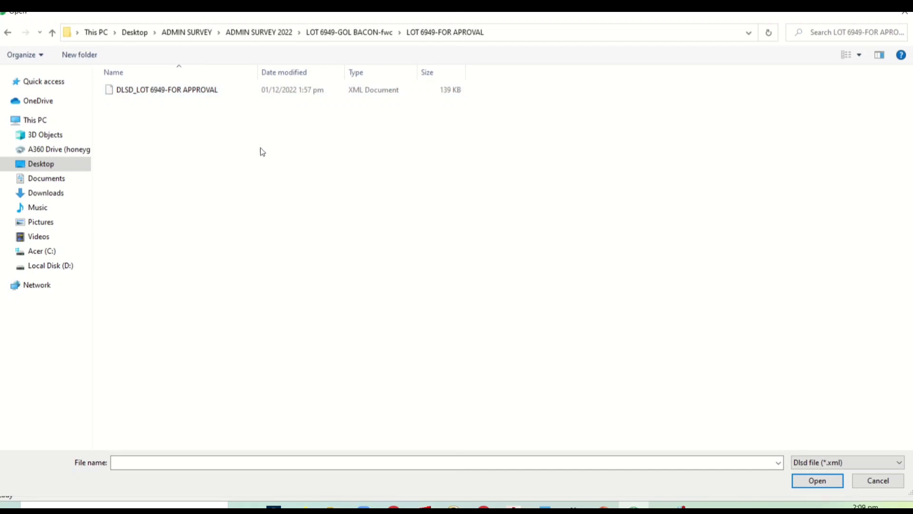
left_click(233, 96)
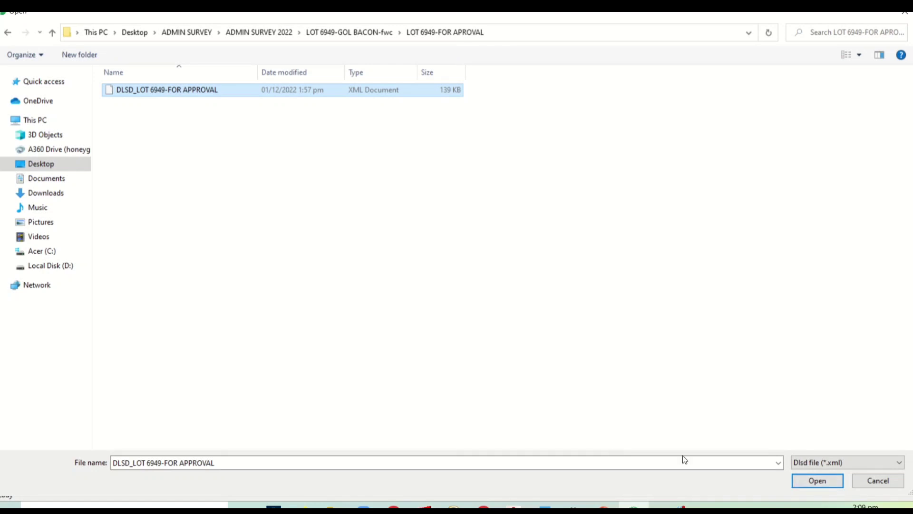
left_click(828, 482)
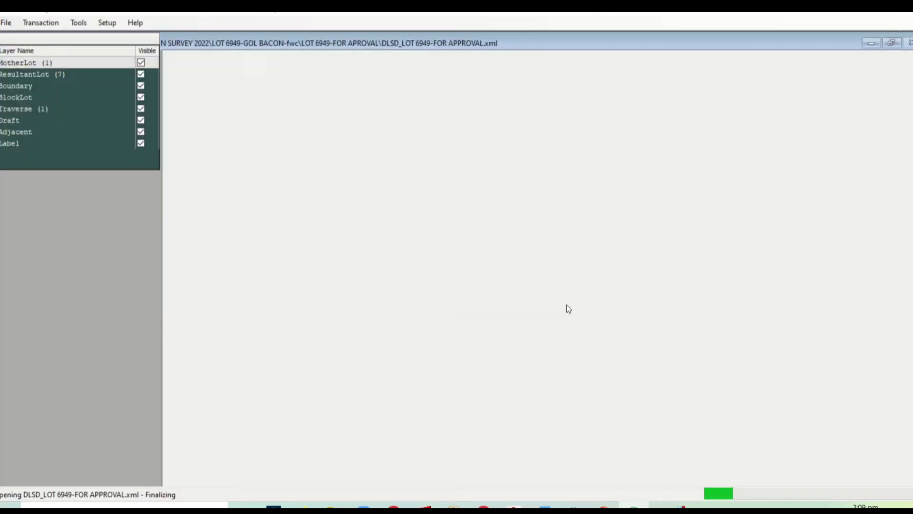
Step: Zoom the map out and back in to view the Lot 6949 subdivision plan
scroll(707, 337, "down", 1)
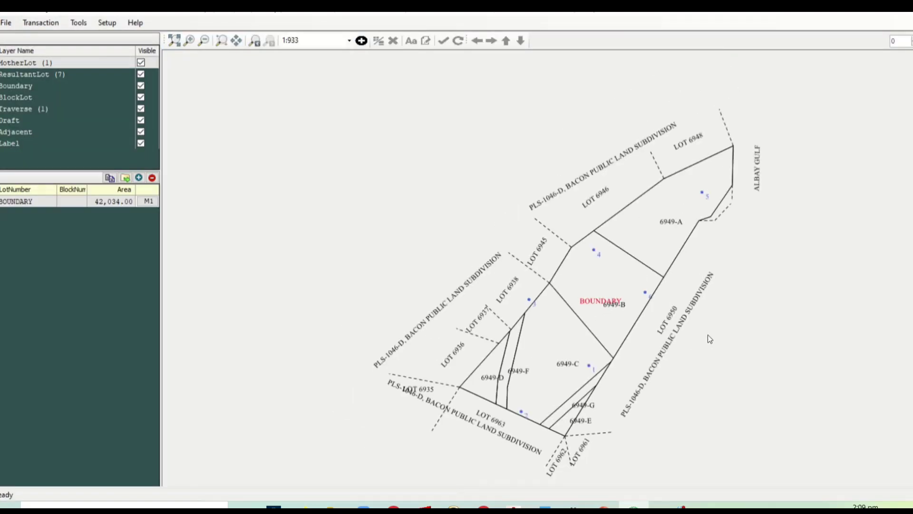
scroll(711, 333, "up", 1)
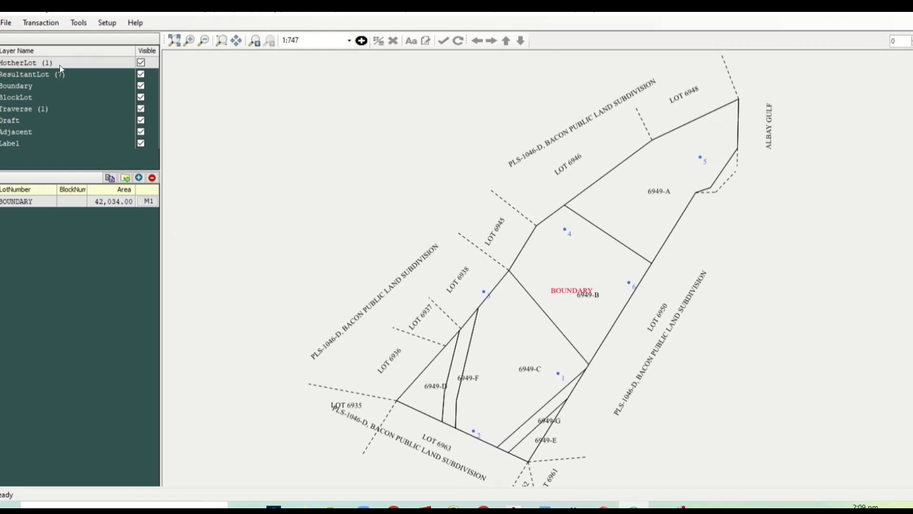
Step: Review the BOUNDARY mother lot data, then lot 6949-A's record among the ResultantLot lots
double_click(153, 203)
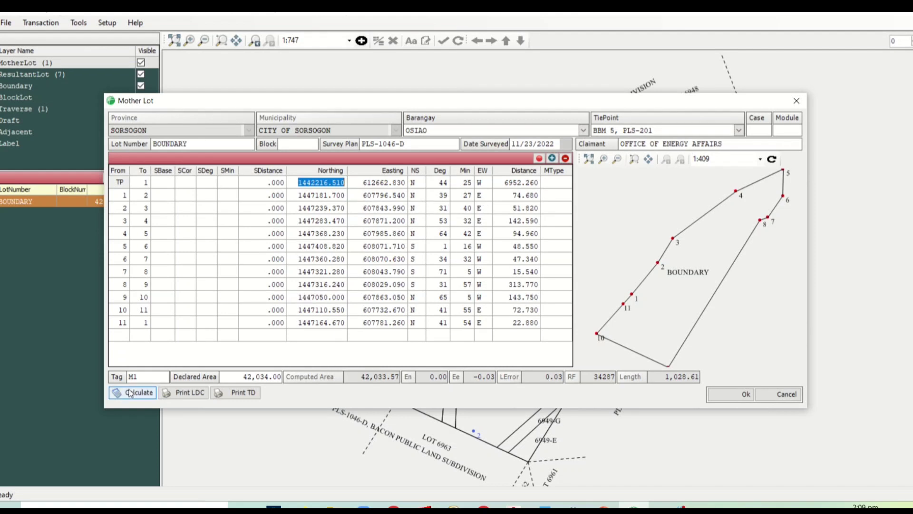
left_click(726, 394)
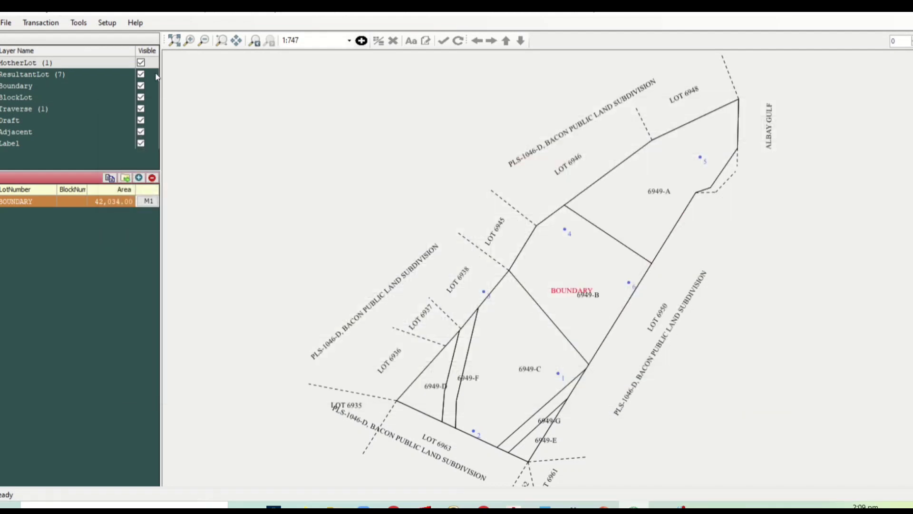
left_click(49, 76)
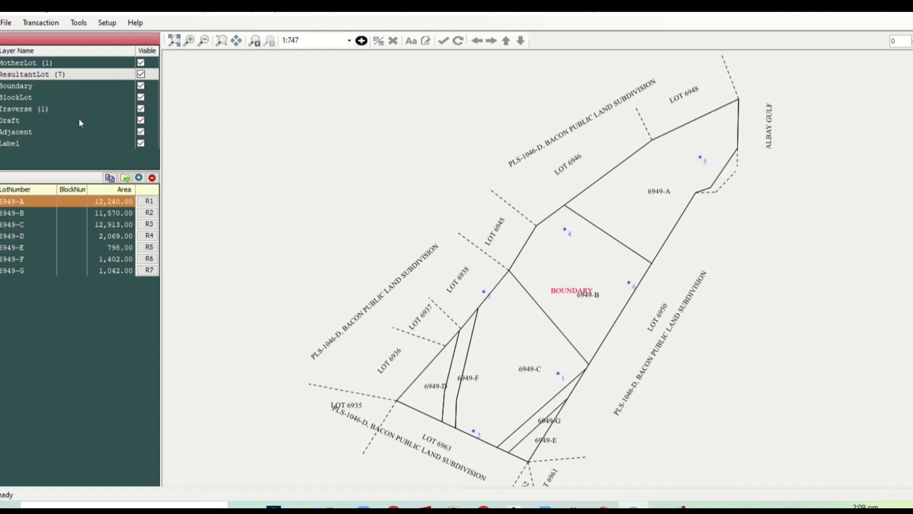
left_click(150, 203)
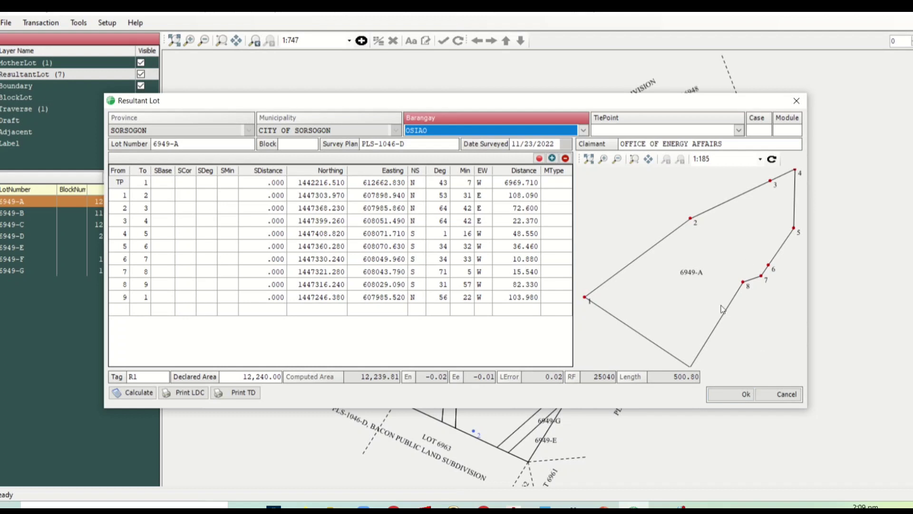
left_click(739, 396)
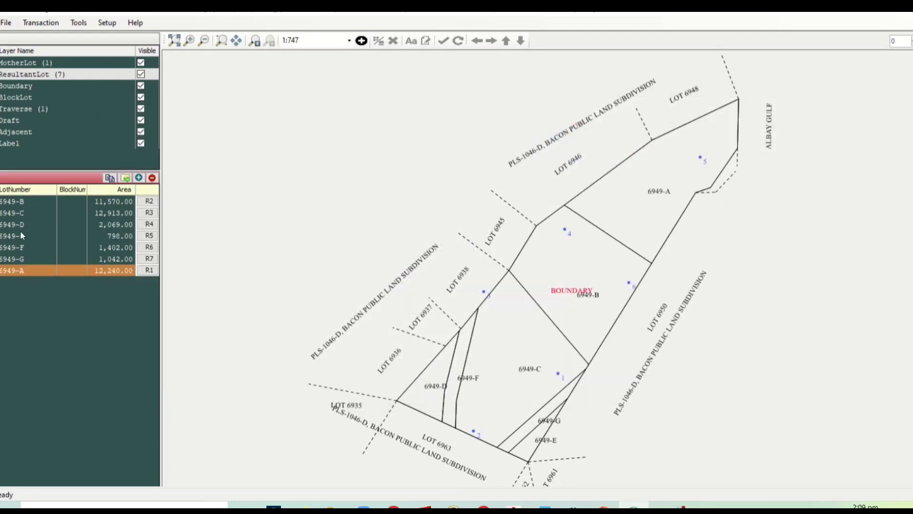
Step: Export the plan to DXF as SUBD. of LOT 6949, PLS-1046-D in LOT 6949-FOR APROVAL
left_click(87, 26)
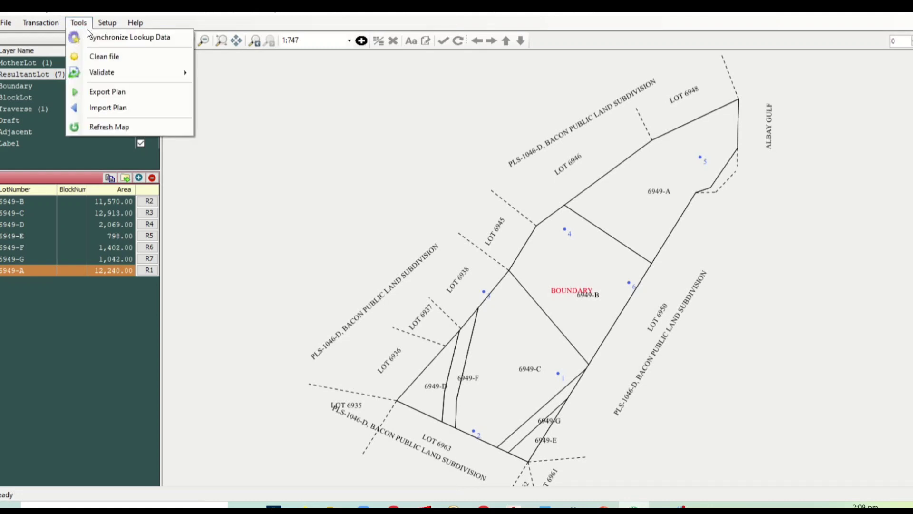
left_click(173, 95)
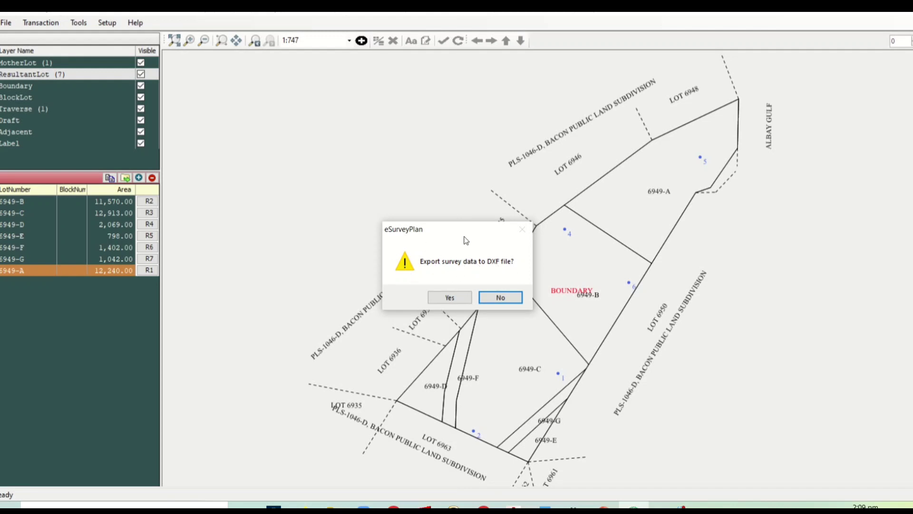
left_click(450, 297)
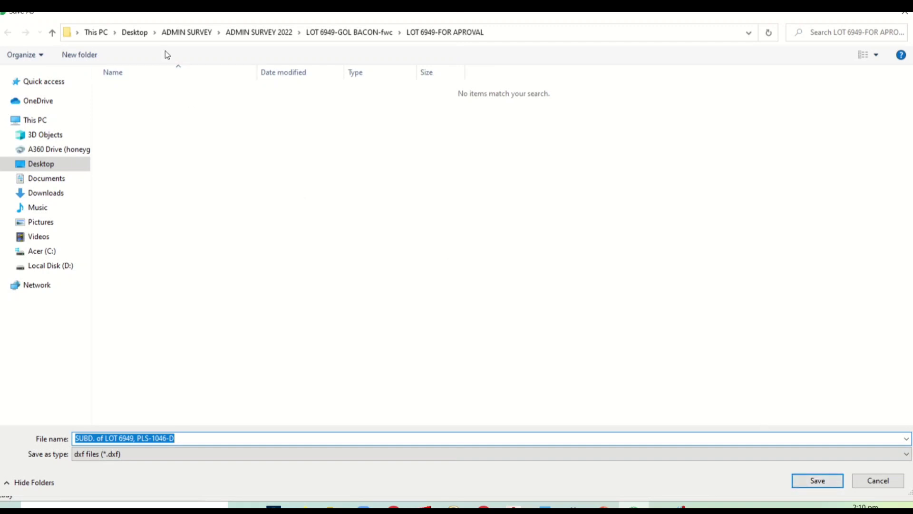
left_click(819, 481)
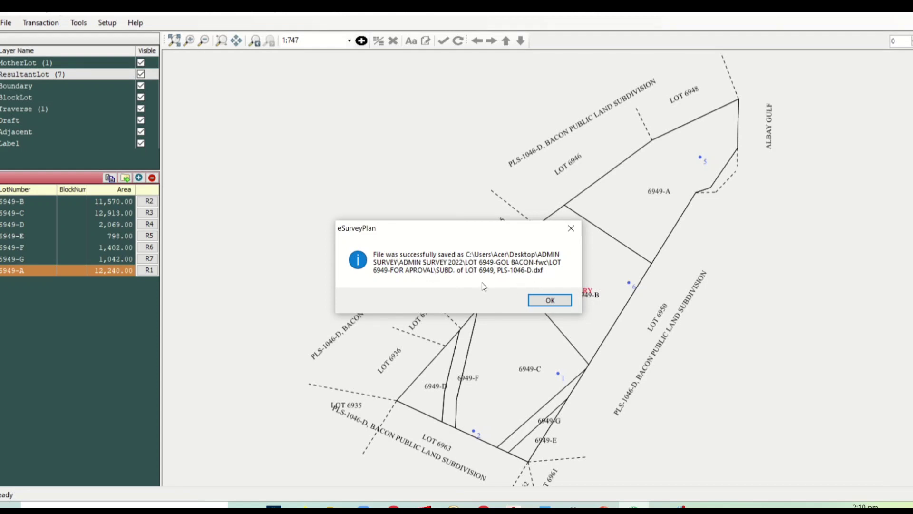
left_click(558, 302)
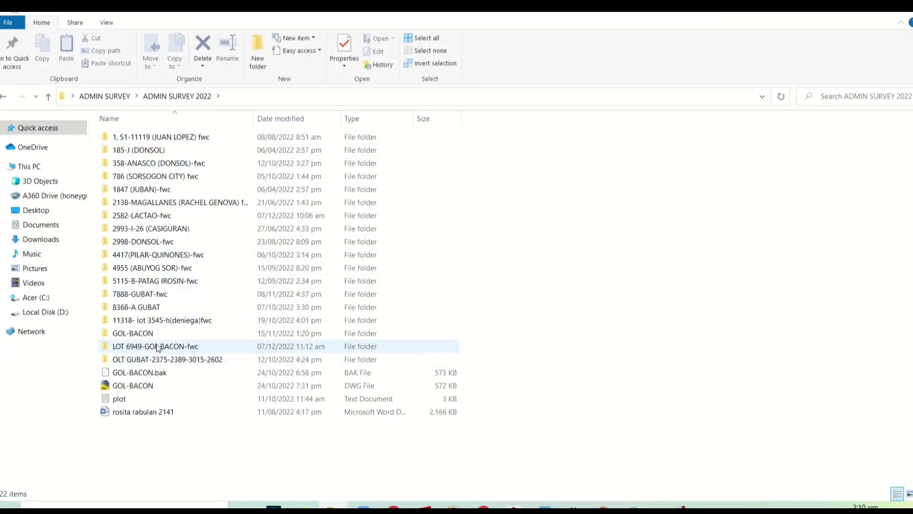
Step: Open SUBD. of LOT 6949, PLS-1046-D.dxf from the LOT 6949-FOR APROVAL folder in AutoCAD
double_click(151, 348)
double_click(161, 141)
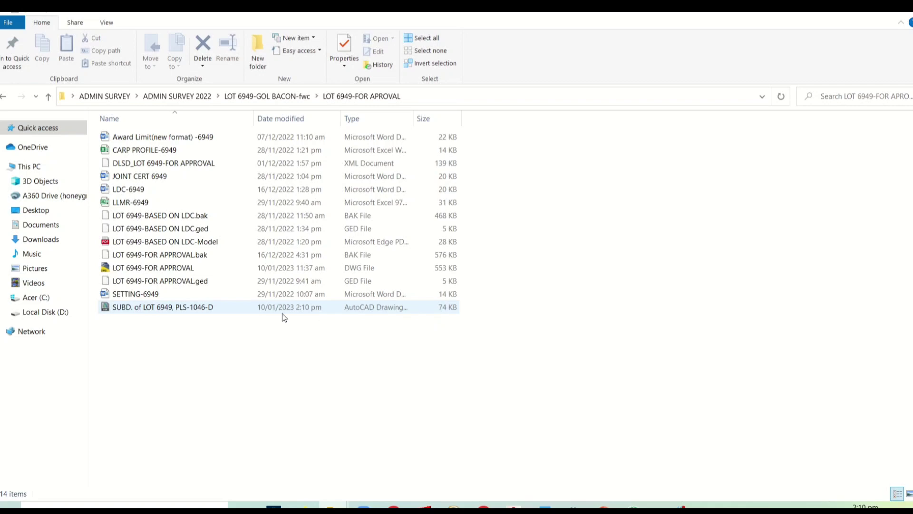
double_click(144, 309)
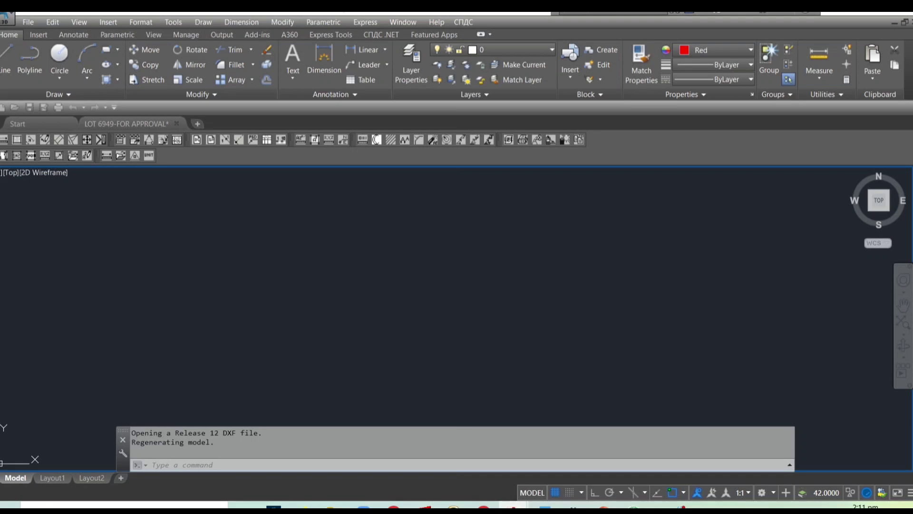
Step: Bring the SUBD. of LOT 6949, PLS-1046-D drawing to the front in AutoCAD
key("alt+Tab")
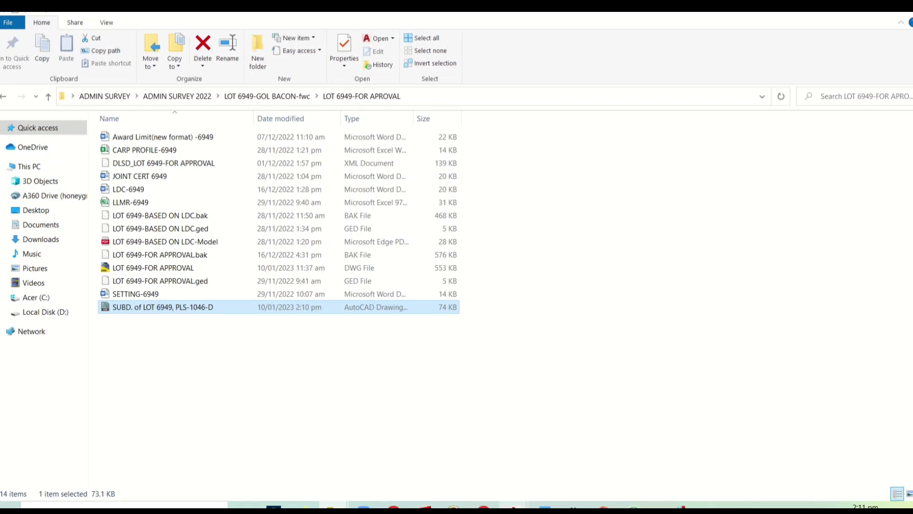
left_click(512, 506)
left_click(559, 476)
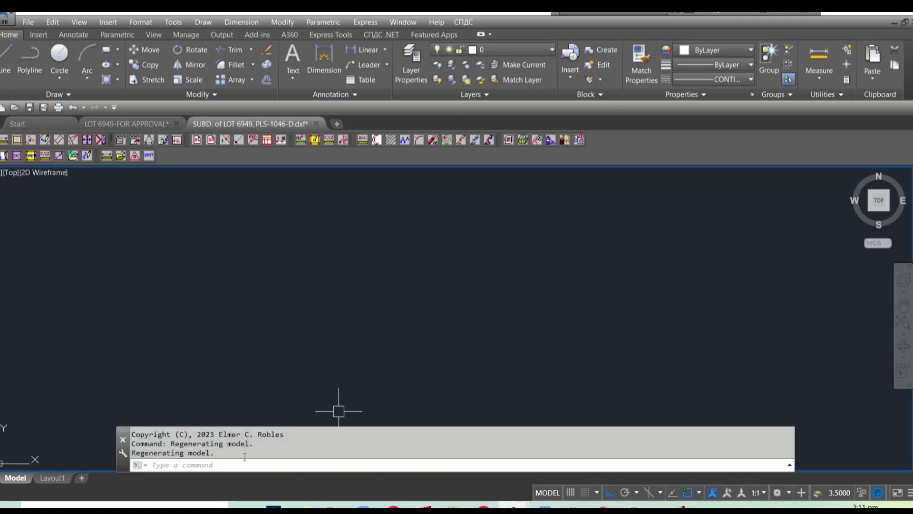
type("z")
key("Return")
type("e")
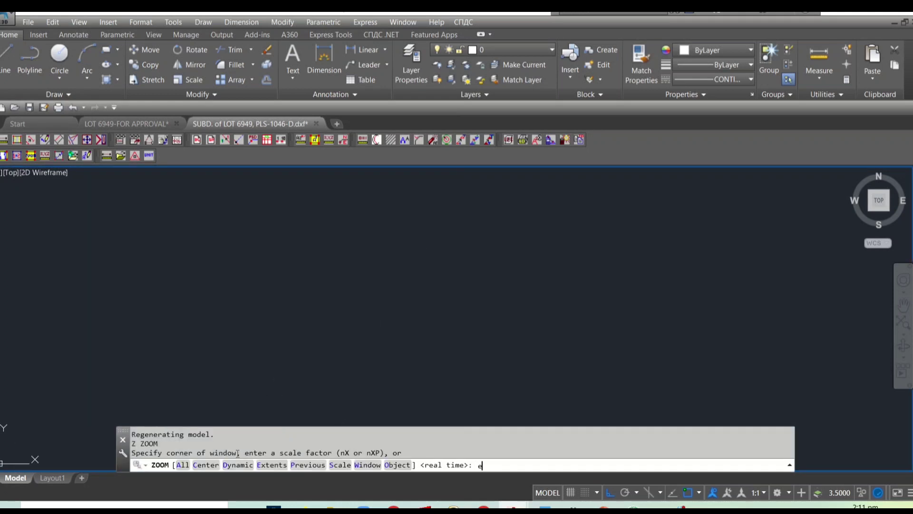
key("Return")
middle_click_drag(515, 347, 509, 312)
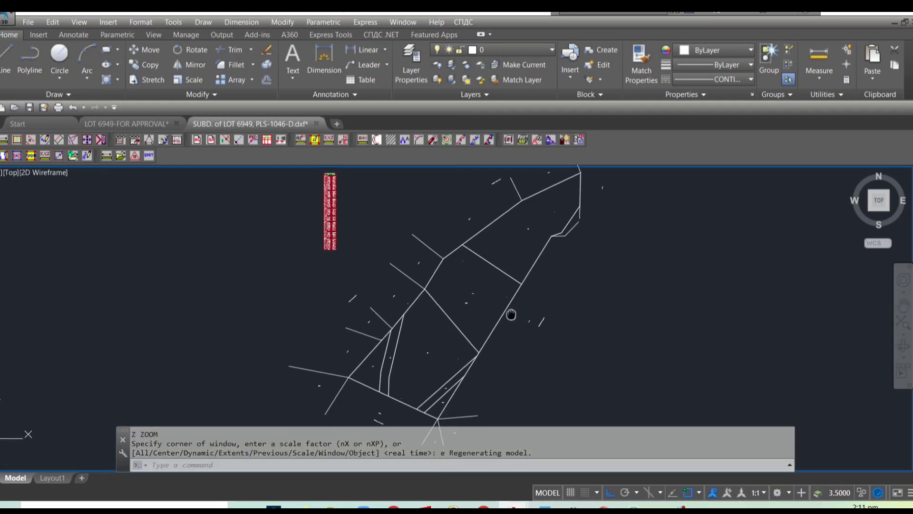
scroll(435, 373, "up", 2)
scroll(422, 377, "up", 5)
scroll(532, 278, "up", 2)
scroll(532, 278, "up", 2)
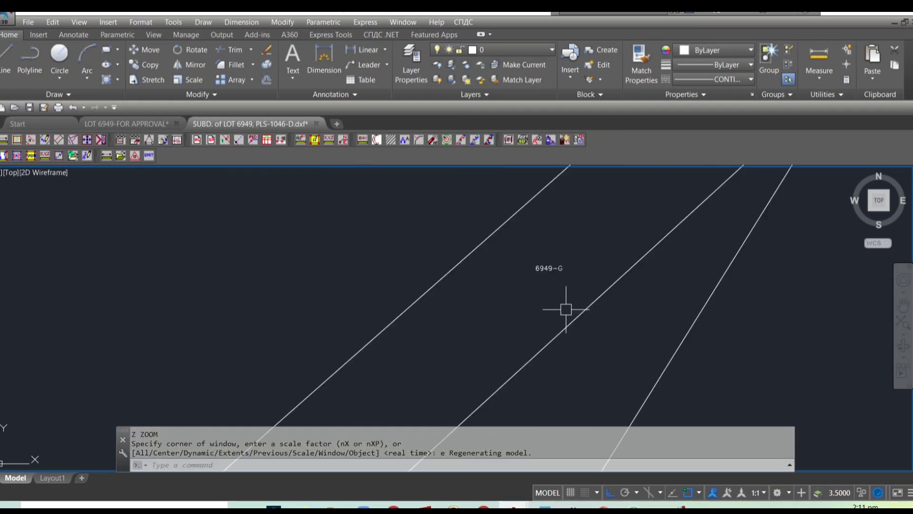
scroll(565, 308, "up", 2)
scroll(413, 402, "down", 10)
middle_click_drag(414, 401, 399, 322)
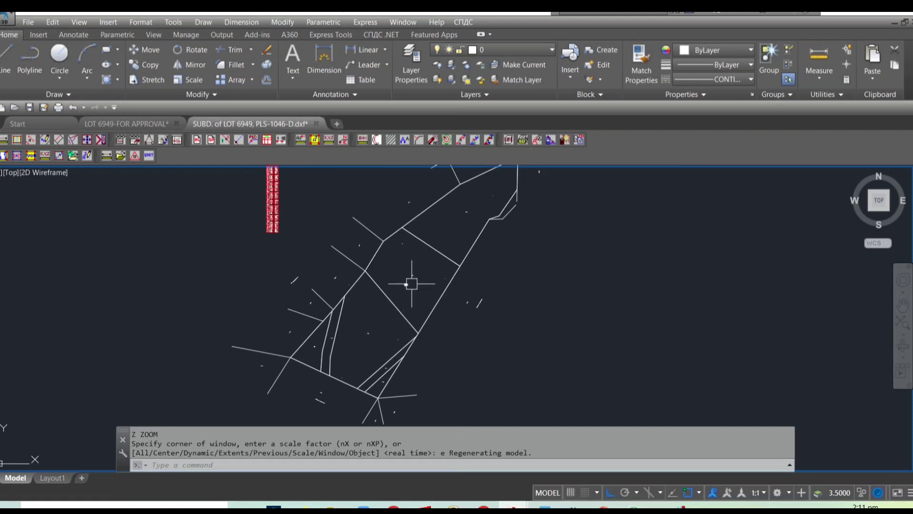
scroll(414, 286, "down", 2)
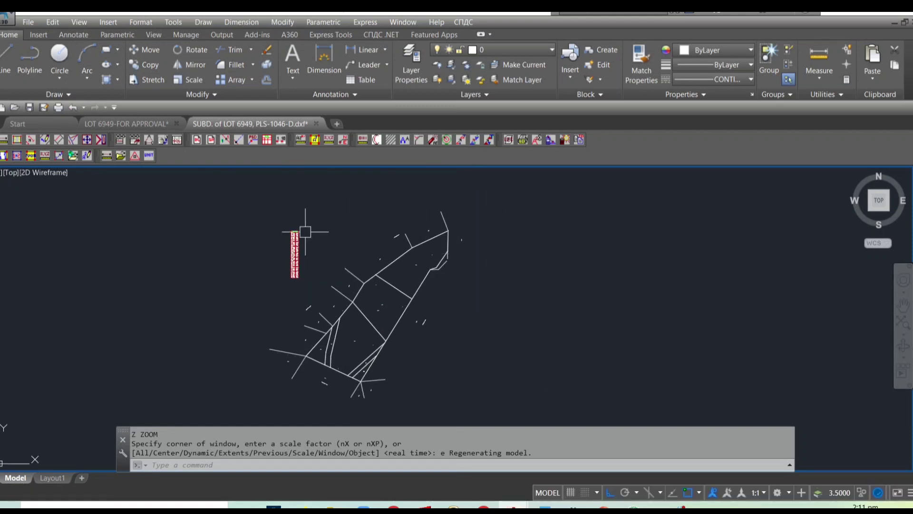
scroll(305, 232, "up", 2)
scroll(299, 238, "up", 3)
scroll(324, 200, "up", 2)
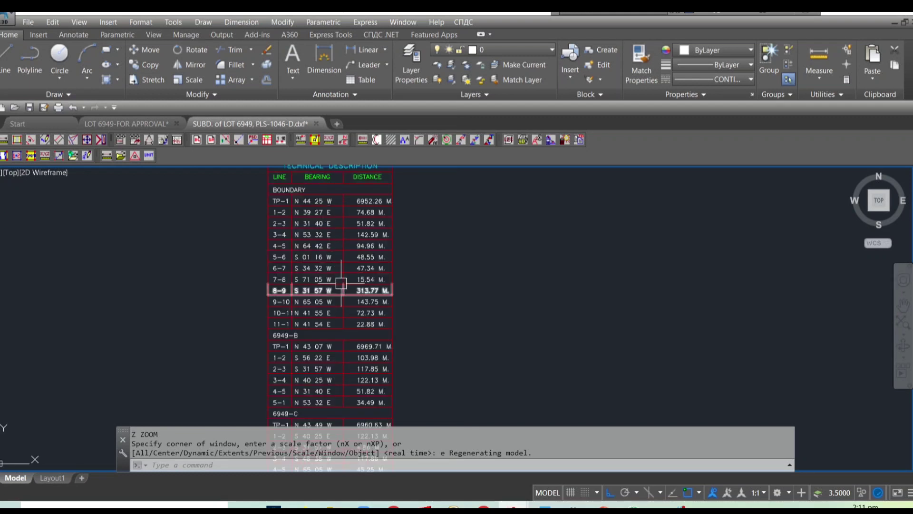
scroll(339, 268, "down", 2)
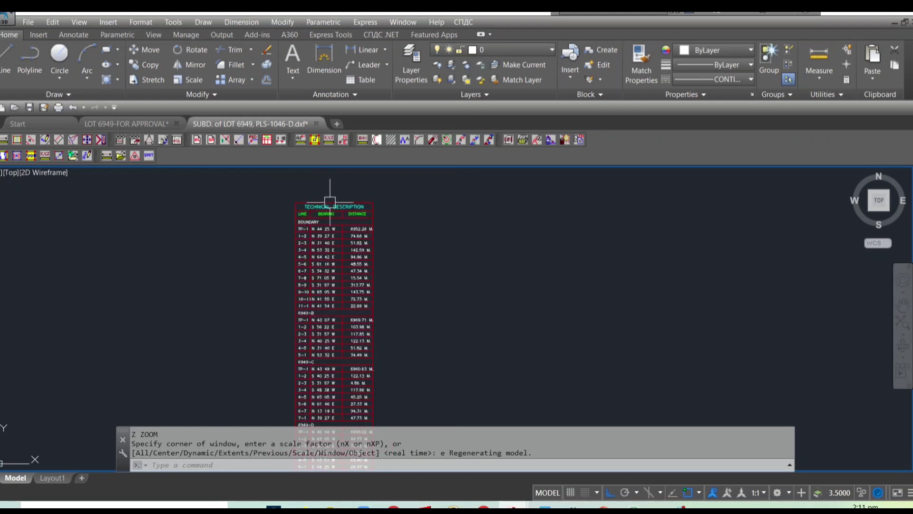
scroll(324, 327, "up", 2)
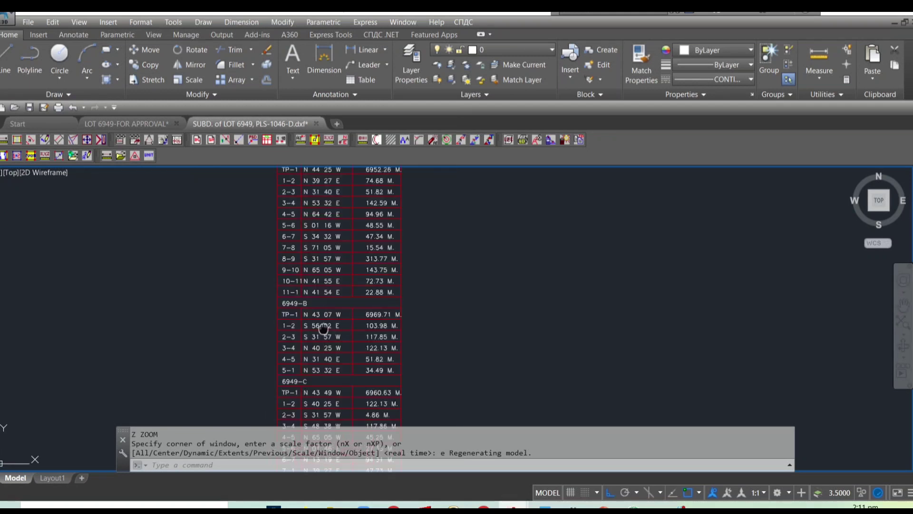
middle_click_drag(324, 328, 326, 236)
middle_click_drag(327, 351, 325, 244)
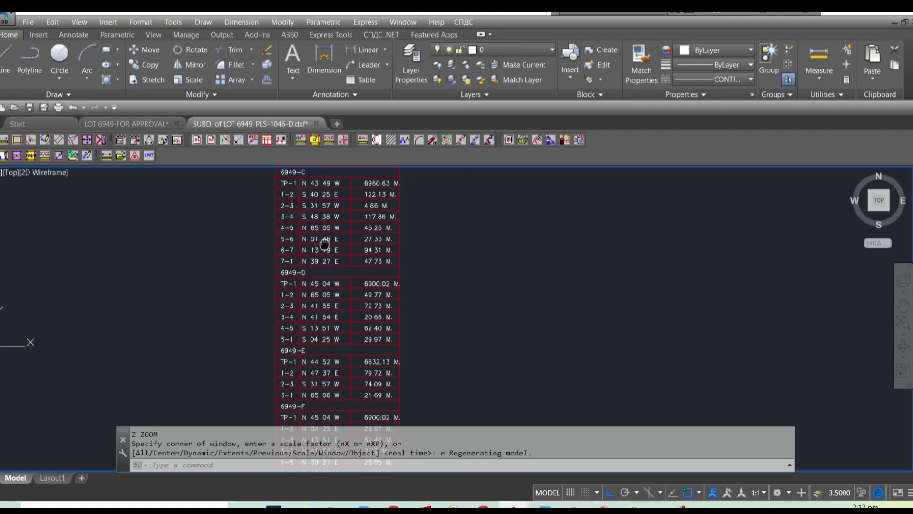
middle_click_drag(325, 361, 346, 280)
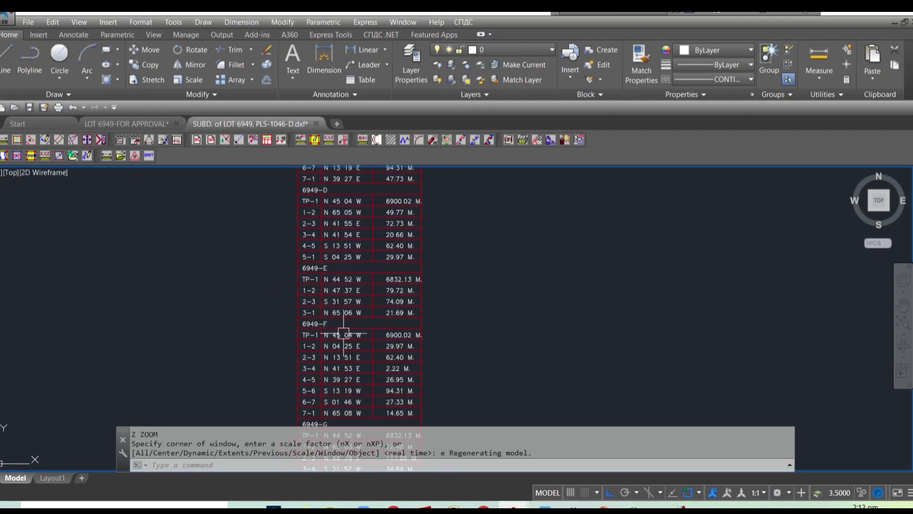
mouse_move(343, 335)
middle_mouse_down()
mouse_move(377, 301)
mouse_move(403, 245)
middle_mouse_up()
mouse_move(404, 385)
middle_mouse_down()
mouse_move(407, 316)
mouse_move(431, 260)
mouse_move(415, 255)
middle_mouse_up()
scroll(476, 305, "down", 2)
scroll(592, 284, "down", 3)
scroll(431, 260, "down", 2)
scroll(445, 289, "down", 2)
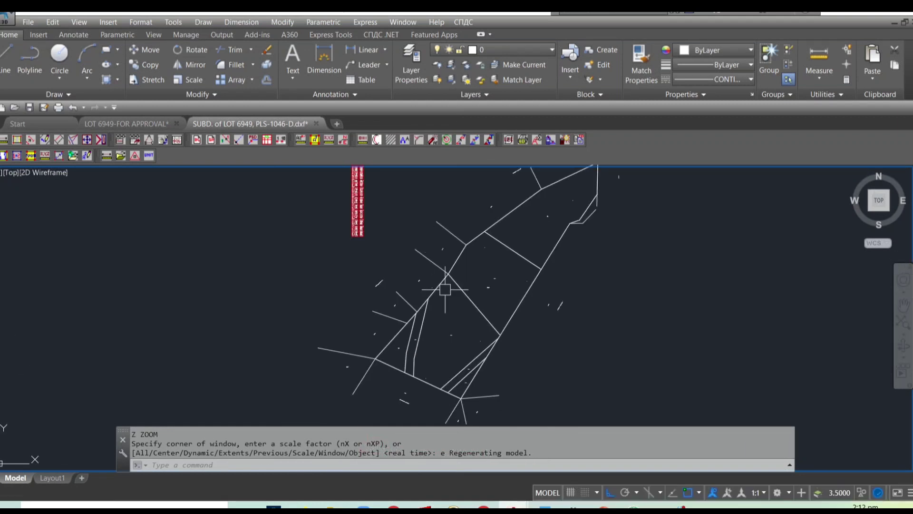
mouse_move(592, 200)
middle_mouse_down()
mouse_move(545, 243)
mouse_move(531, 205)
mouse_move(521, 217)
middle_mouse_up()
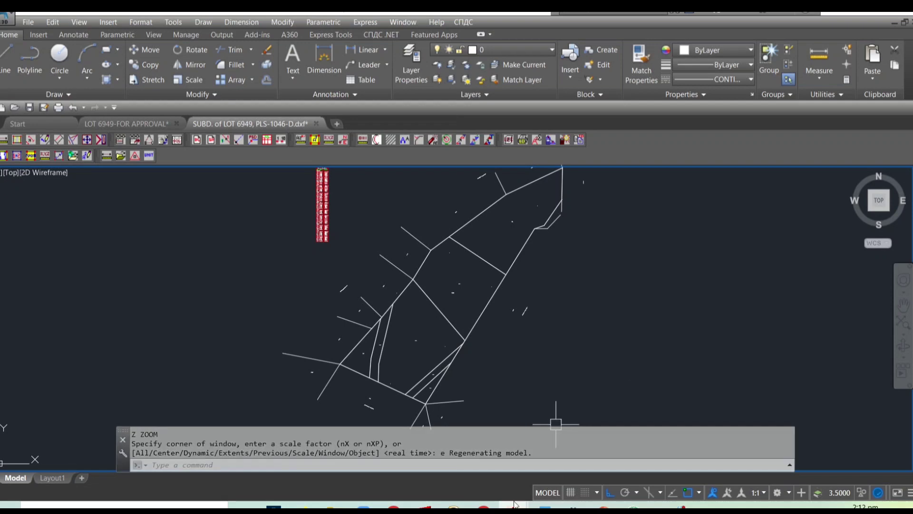
key("alt+Tab")
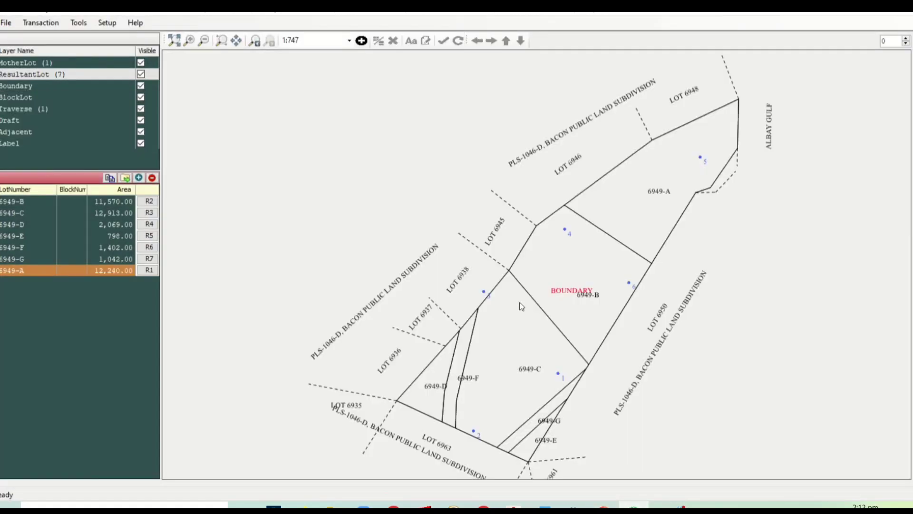
scroll(708, 350, "down", 2)
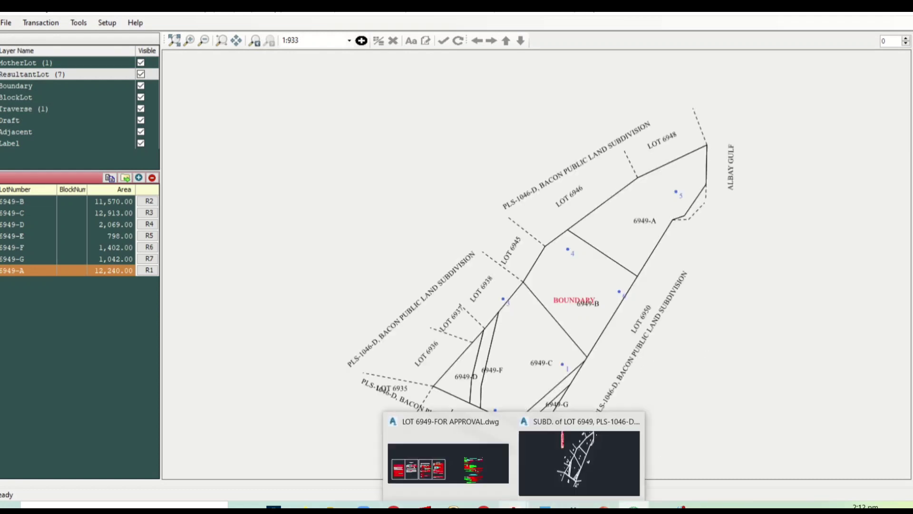
left_click(533, 493)
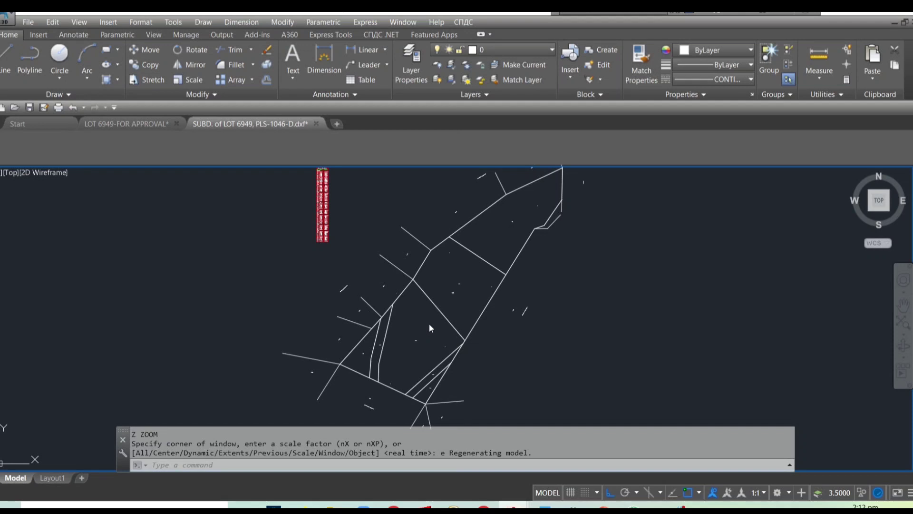
scroll(355, 327, "up", 1)
left_click(354, 323)
scroll(351, 330, "up", 2)
scroll(351, 330, "up", 2)
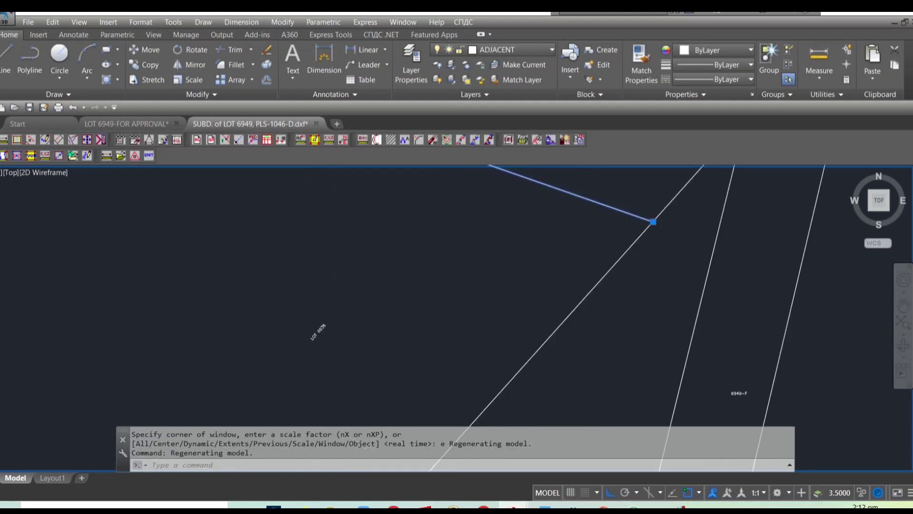
scroll(327, 326, "up", 5)
scroll(336, 336, "down", 2)
scroll(332, 346, "down", 3)
scroll(332, 347, "down", 2)
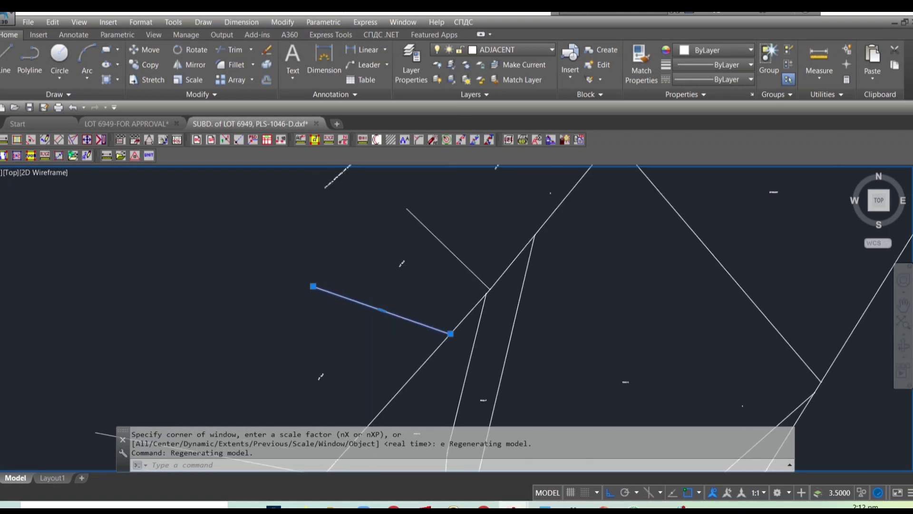
scroll(342, 271, "down", 1)
scroll(318, 234, "up", 6)
scroll(351, 285, "down", 2)
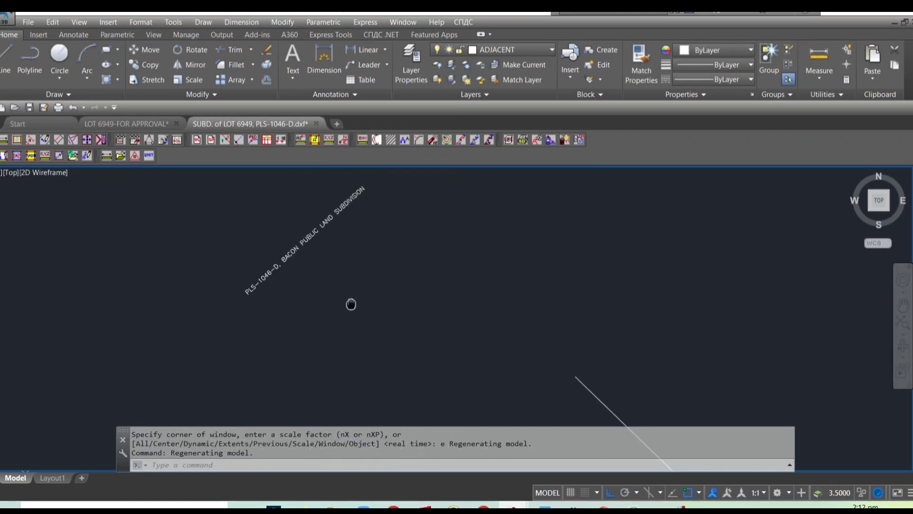
scroll(351, 302, "down", 2)
scroll(333, 314, "down", 3)
scroll(507, 299, "up", 1)
scroll(522, 333, "up", 2)
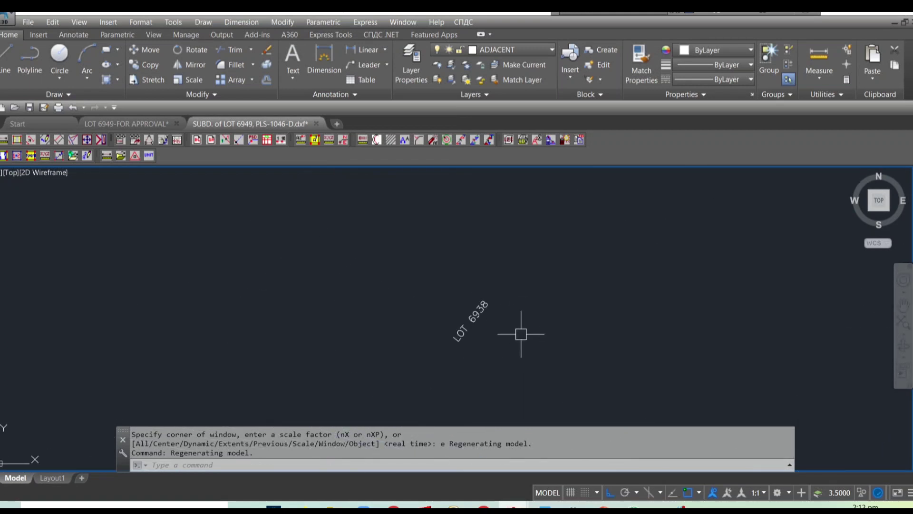
scroll(452, 316, "down", 4)
scroll(448, 295, "down", 3)
scroll(569, 317, "up", 5)
scroll(571, 314, "up", 2)
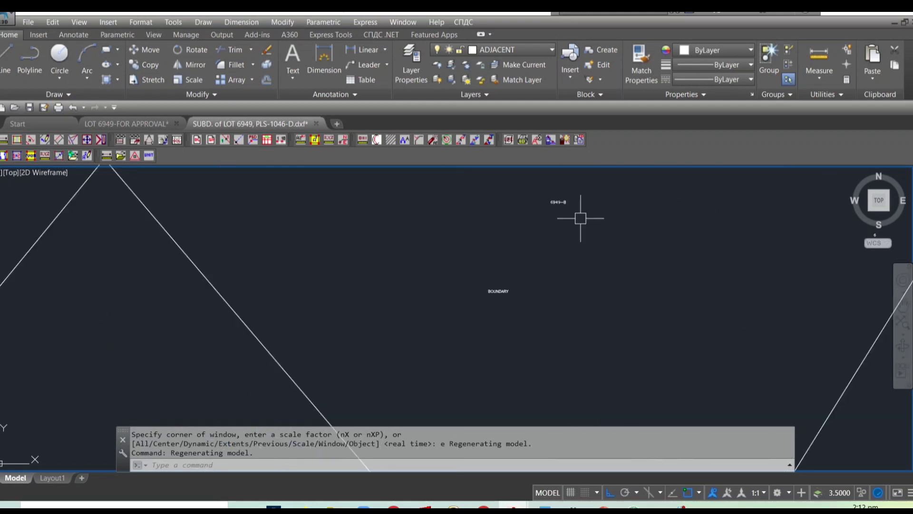
scroll(578, 205, "up", 2)
scroll(569, 242, "down", 3)
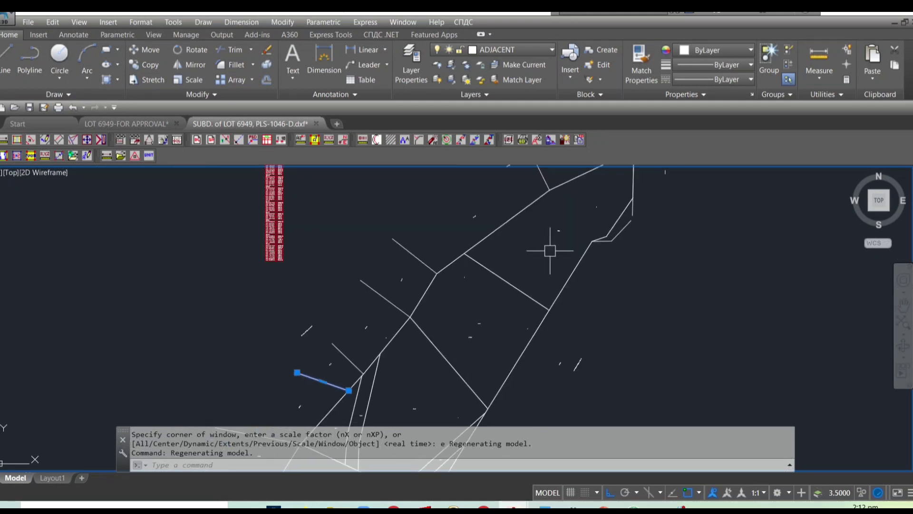
scroll(567, 198, "up", 3)
middle_click_drag(566, 198, 513, 373)
scroll(516, 377, "down", 3)
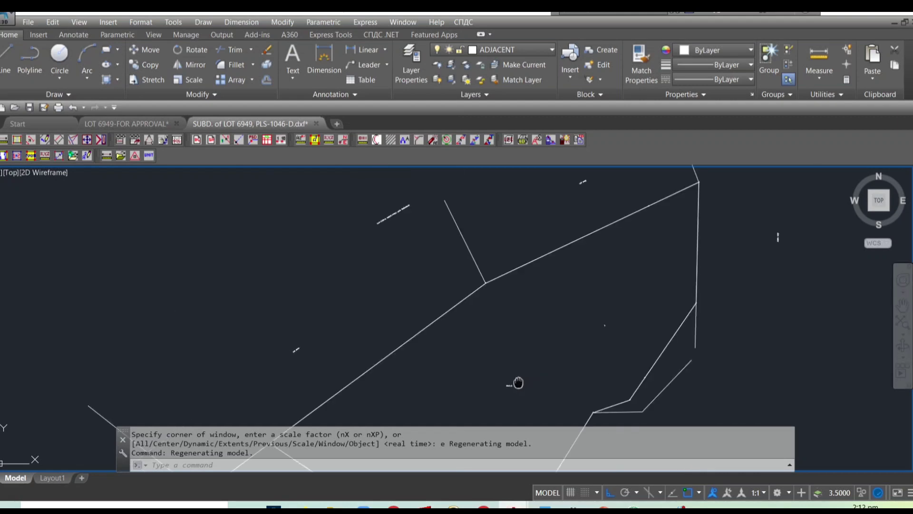
scroll(611, 332, "down", 5)
scroll(544, 246, "down", 1)
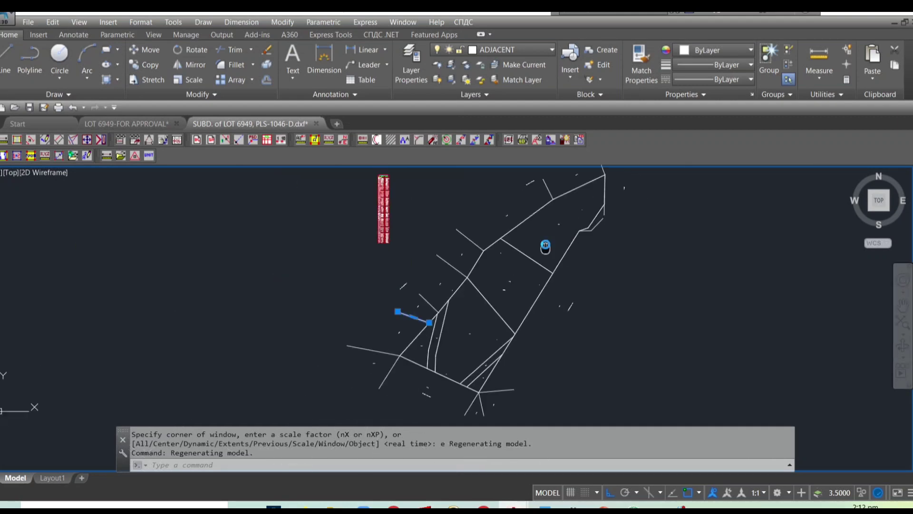
scroll(532, 288, "down", 2)
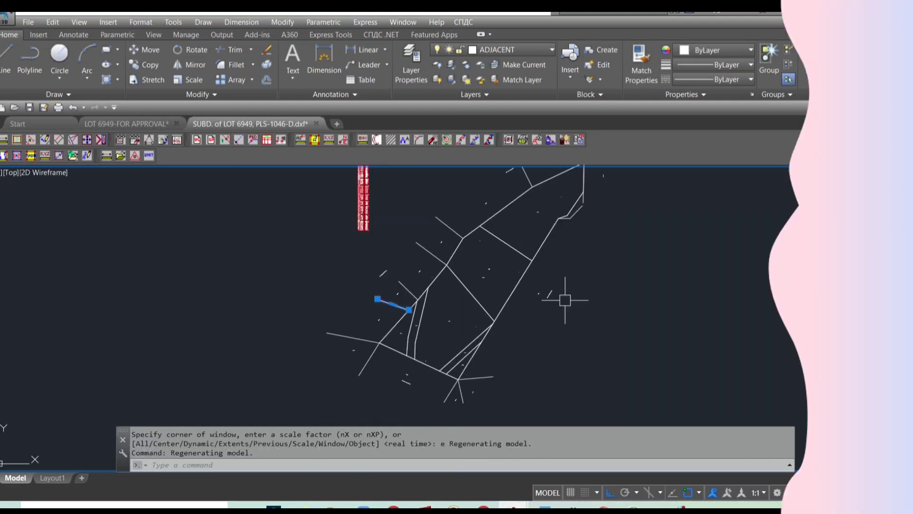